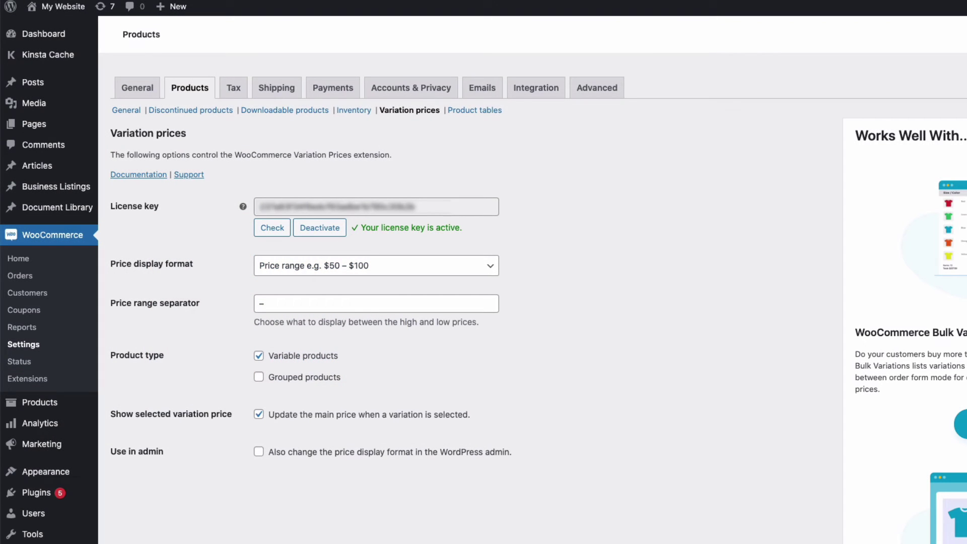
# Step: Choose Custom from the variation Price display format dropdown
pyautogui.click(376, 265)
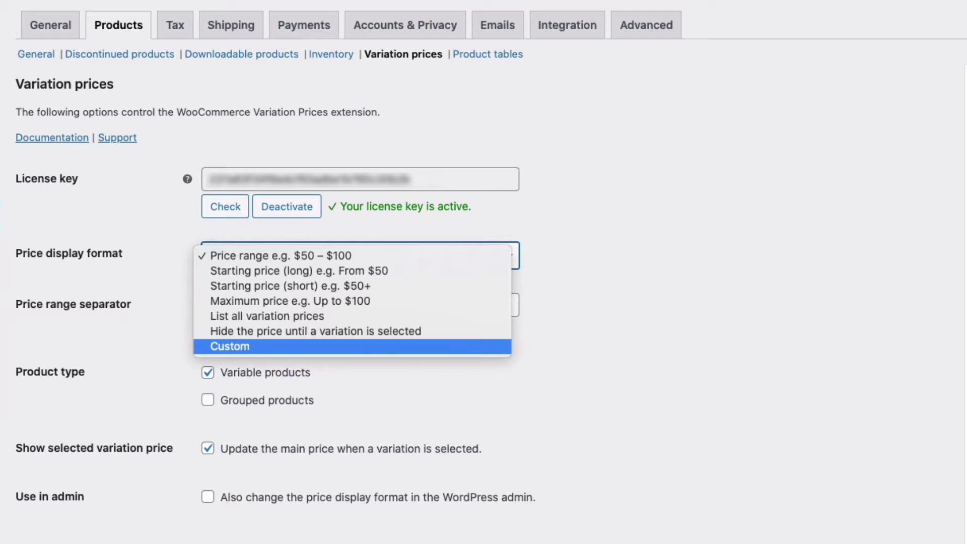
pyautogui.click(230, 346)
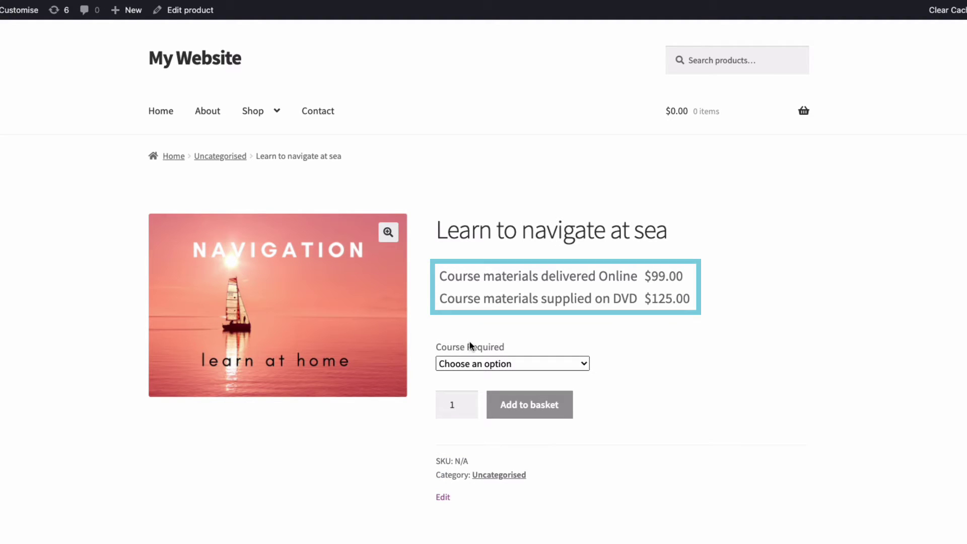
# Step: Set the course's Course Required option to Online, then to DVD at $125.00
pyautogui.click(462, 365)
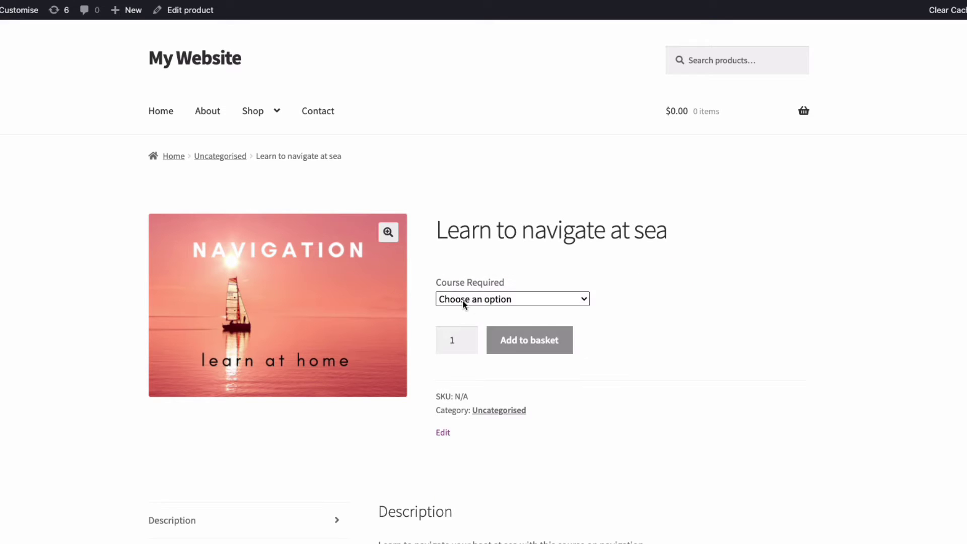
pyautogui.click(461, 300)
pyautogui.click(464, 313)
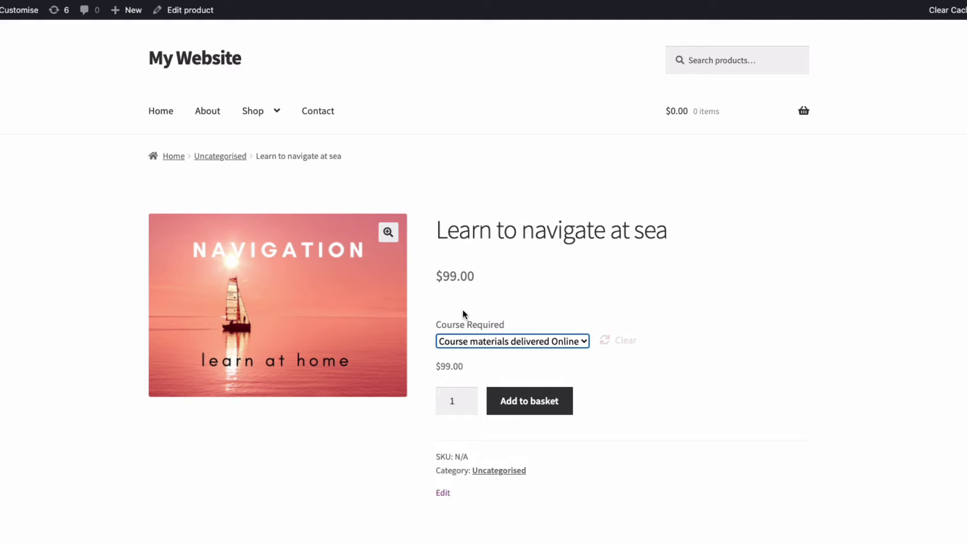
pyautogui.click(456, 337)
pyautogui.click(459, 355)
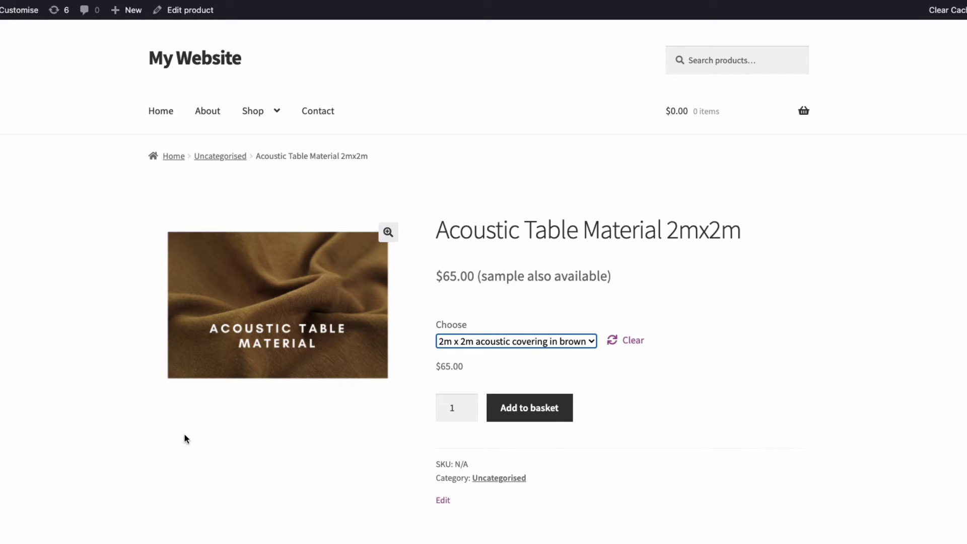
# Step: Select Sample of material, then return to the 2m x 2m brown covering at $65.00
pyautogui.click(509, 342)
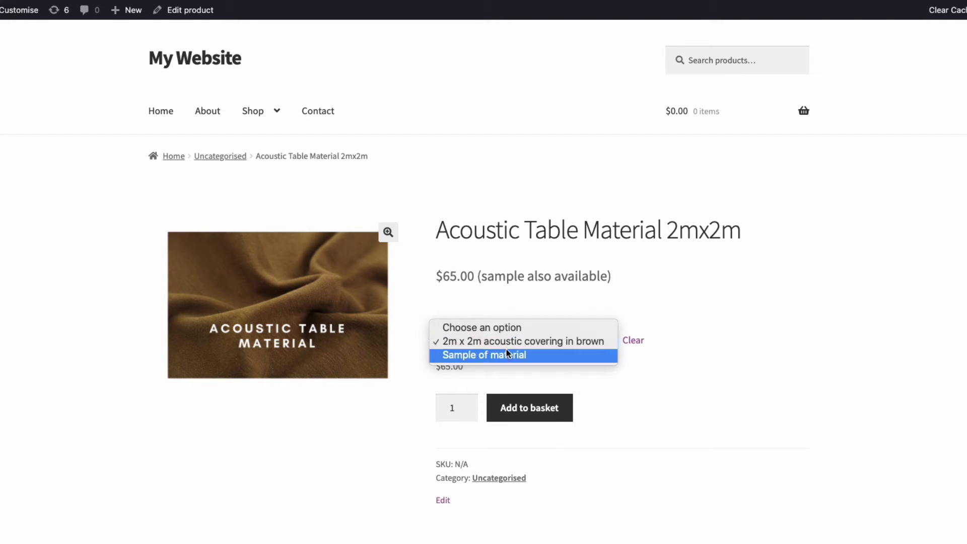
pyautogui.click(506, 349)
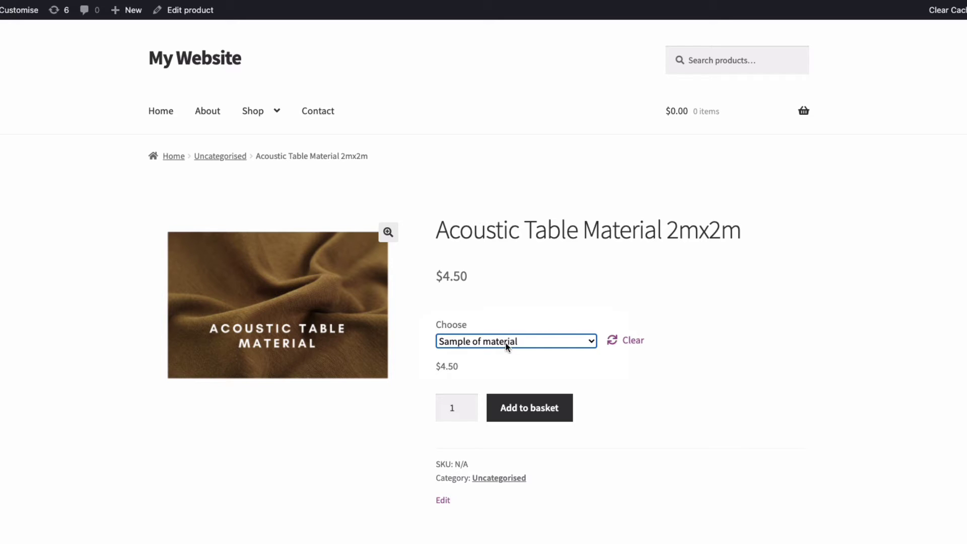
pyautogui.click(507, 341)
pyautogui.click(505, 327)
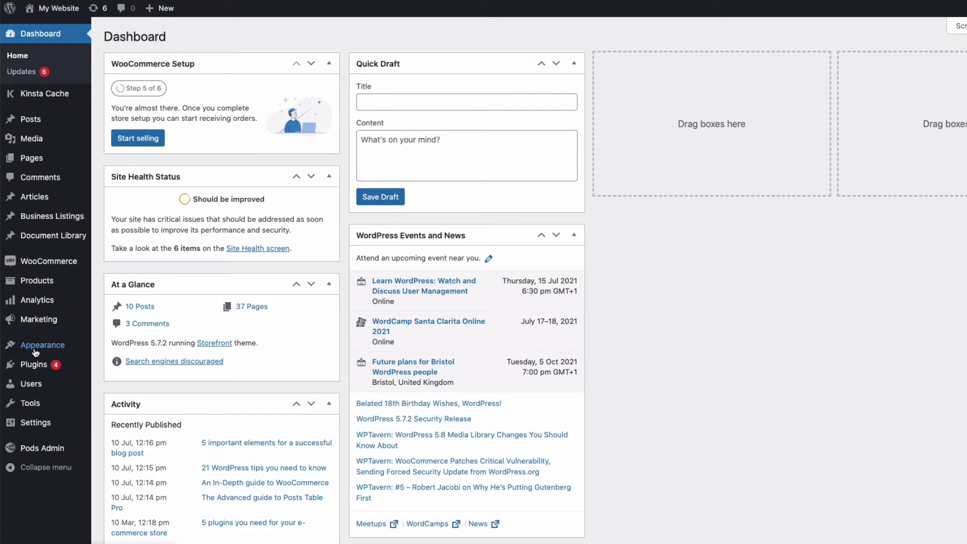
# Step: Upload and activate the WooCommerce Variation Prices plugin zip, then open its Settings
pyautogui.moveTo(36, 368)
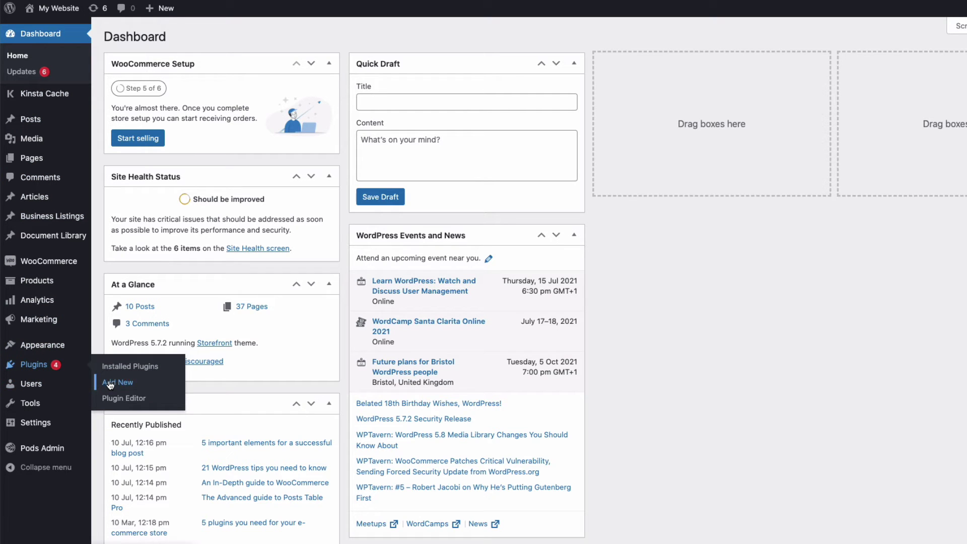
pyautogui.click(110, 384)
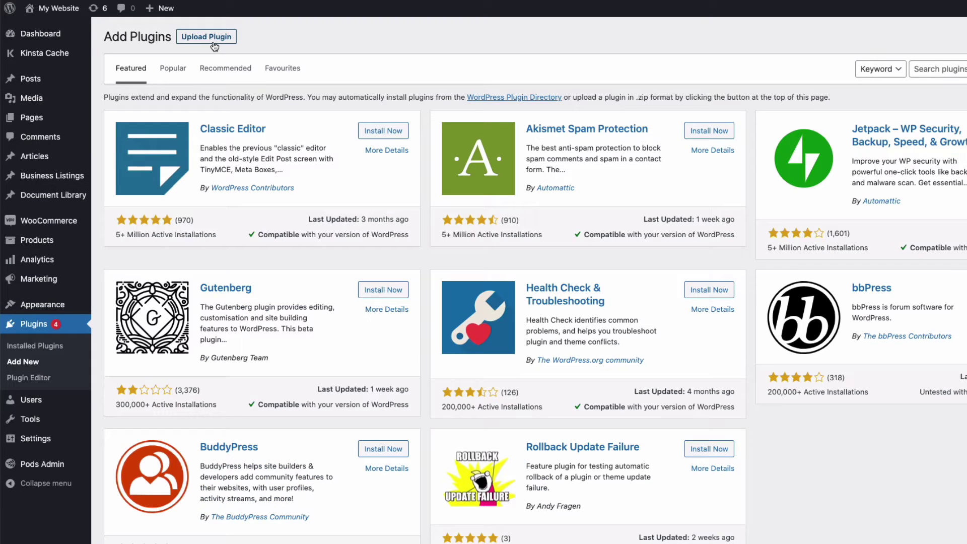
pyautogui.click(229, 37)
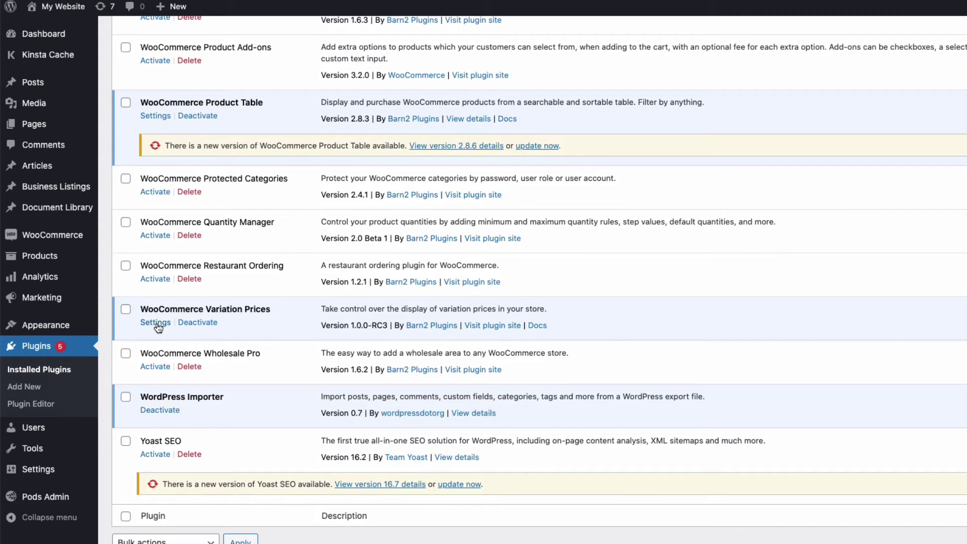
pyautogui.click(157, 324)
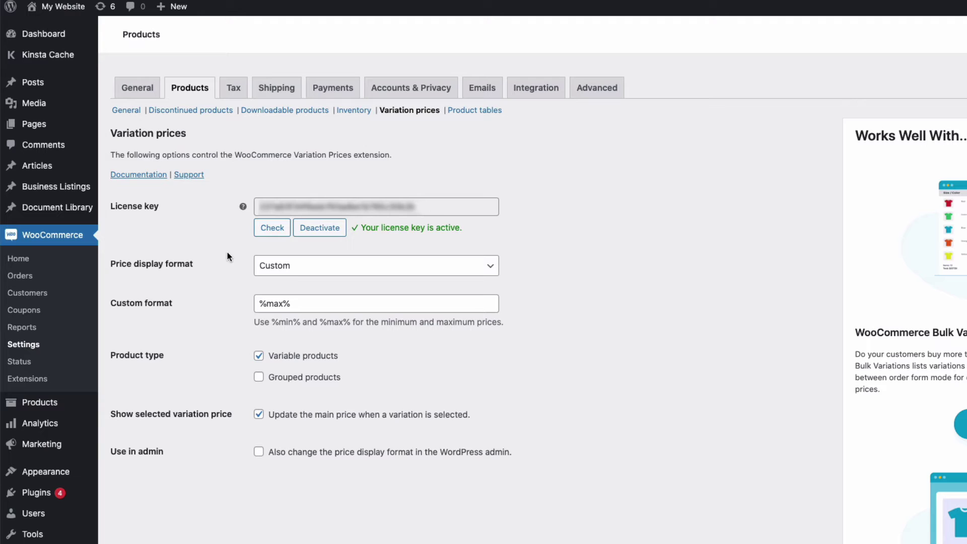
# Step: Switch the price display format to Price range, leaving the separator unchanged
pyautogui.click(300, 265)
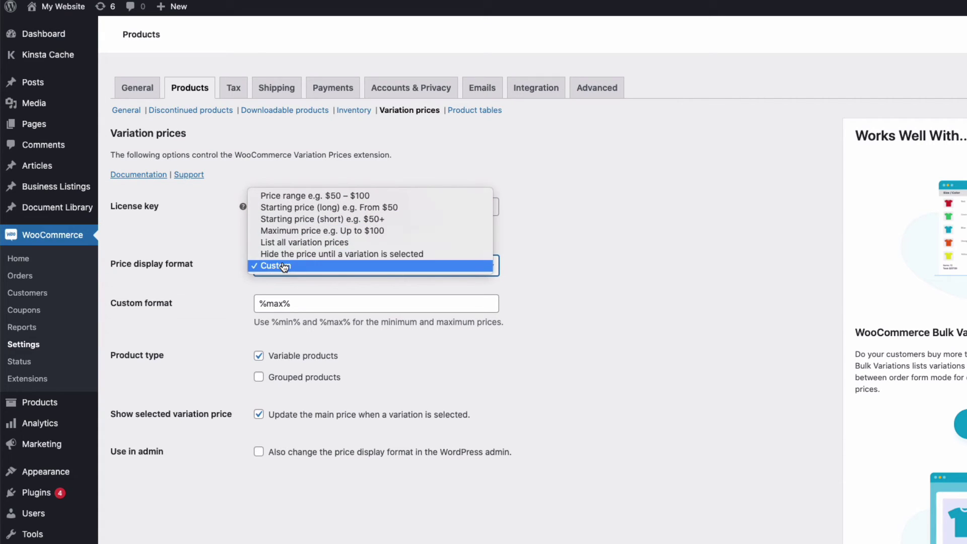
pyautogui.click(292, 196)
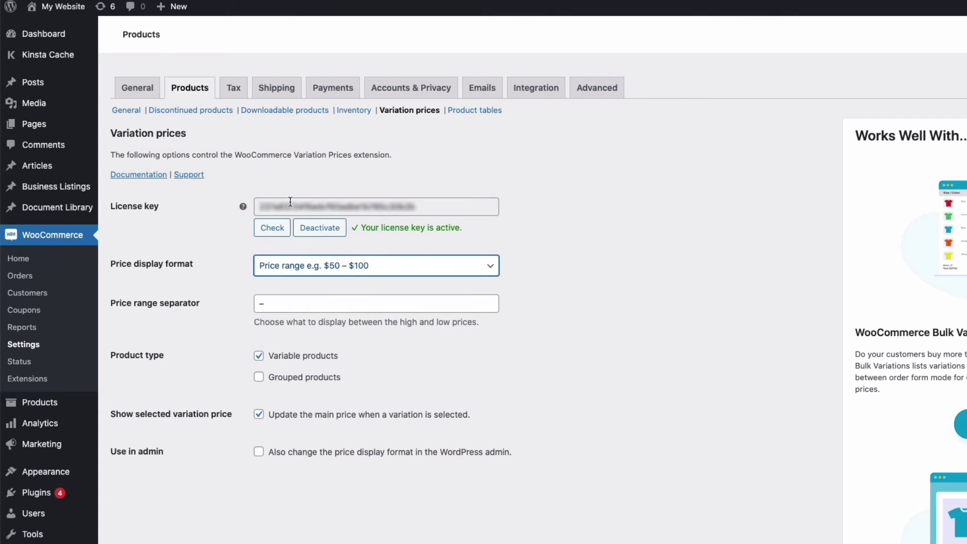
pyautogui.click(276, 304)
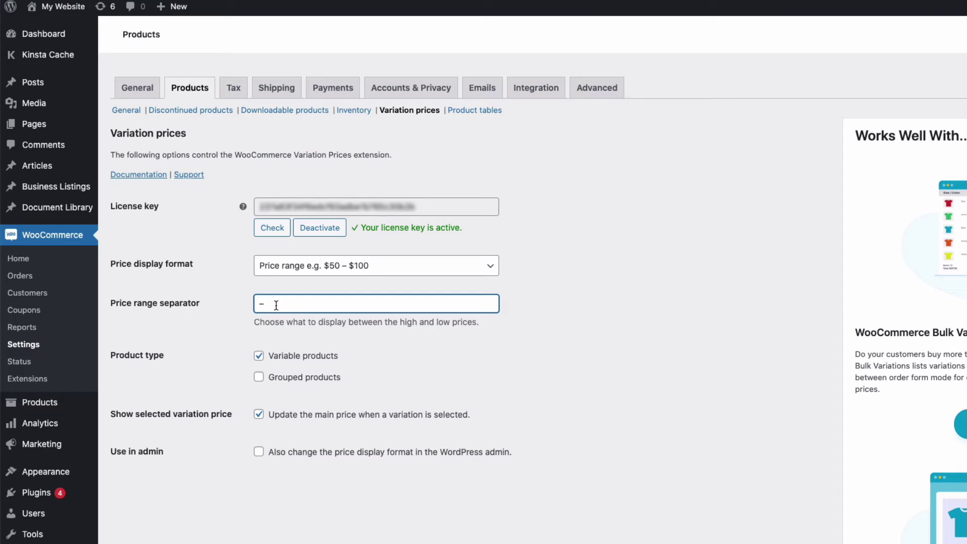
pyautogui.click(237, 305)
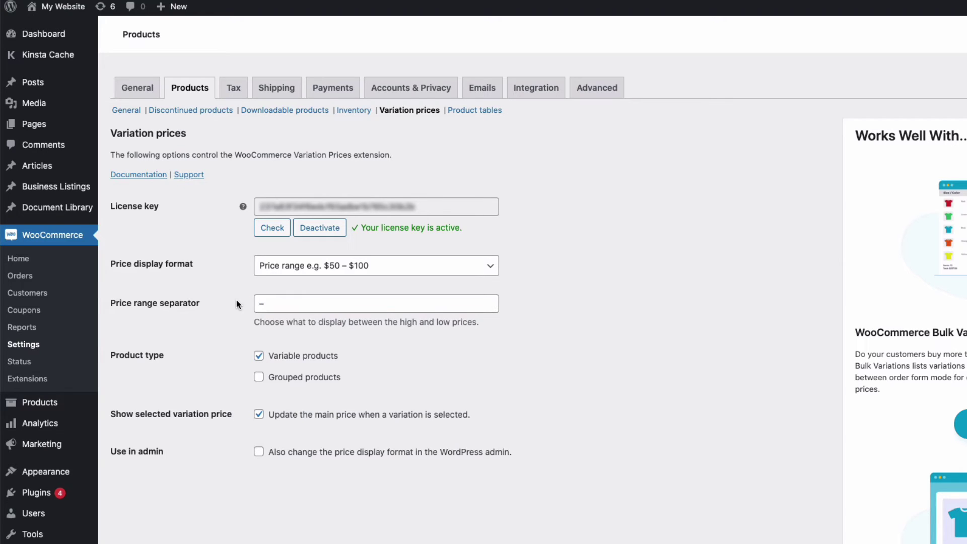
# Step: Choose Starting price (long) with Variable products and main-price updating ticked, then scroll to Save
pyautogui.click(274, 267)
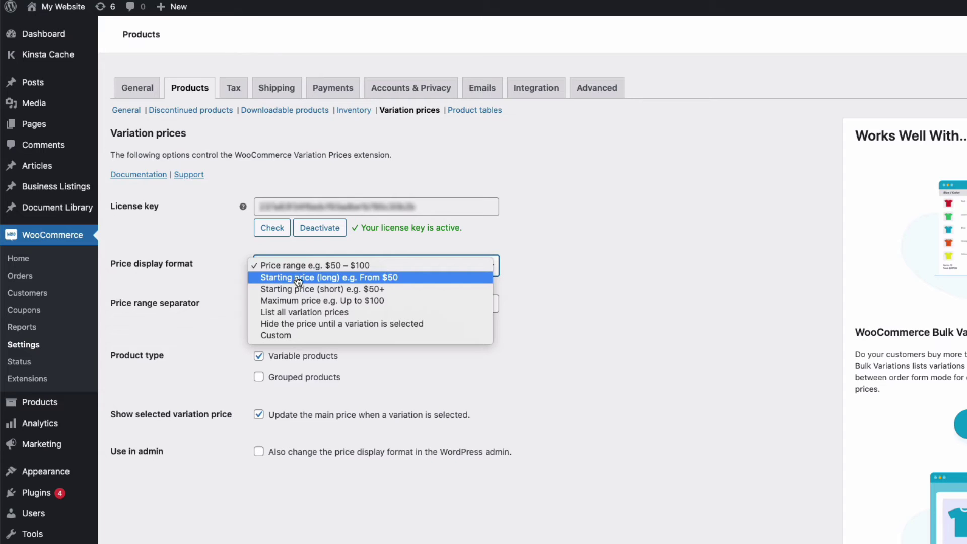
pyautogui.click(296, 278)
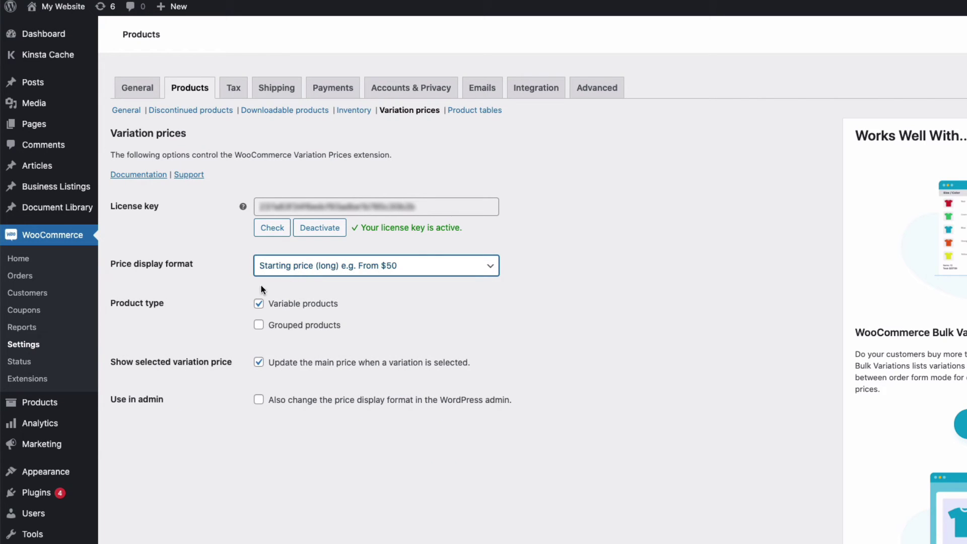
pyautogui.click(260, 327)
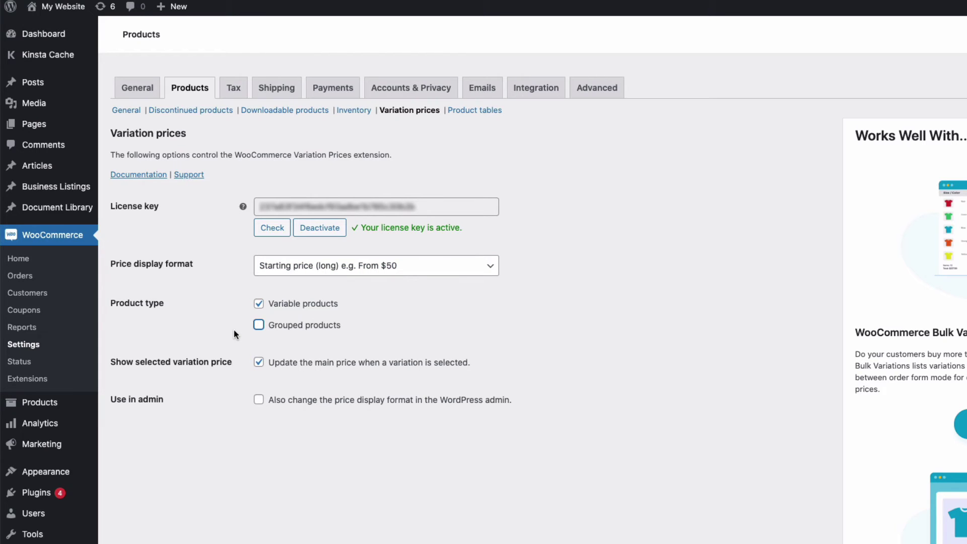
pyautogui.click(258, 363)
pyautogui.scroll(-5, 239, 373)
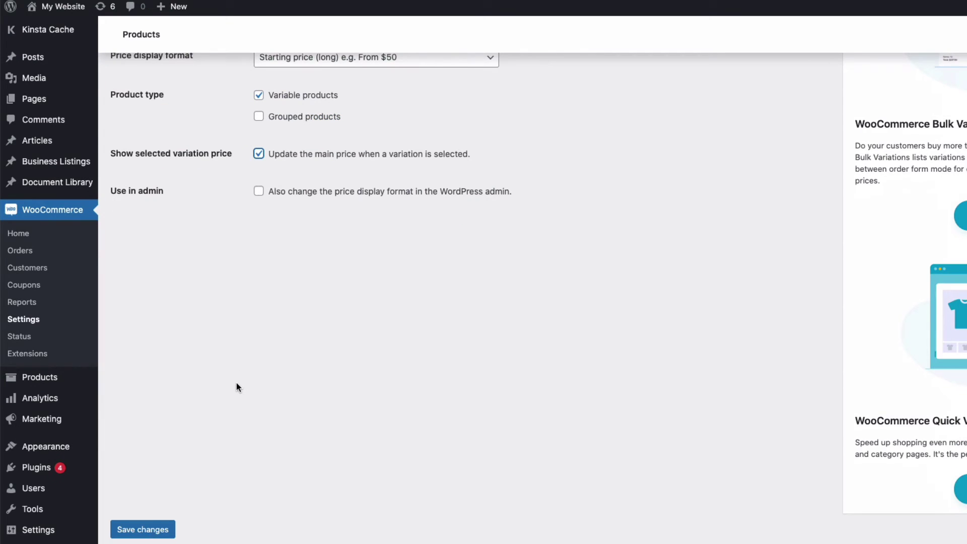
# Step: Save the price settings and choose Green as the hoodie colour
pyautogui.click(143, 531)
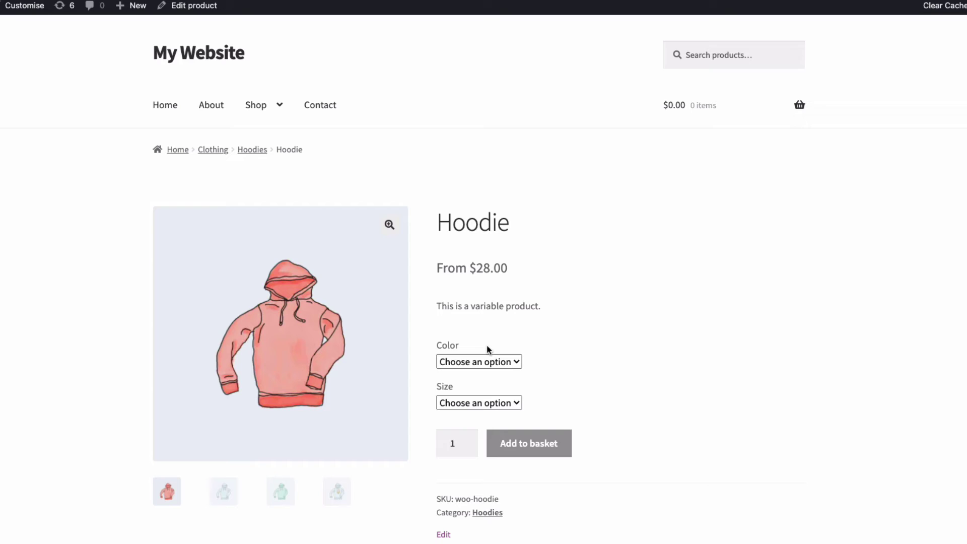
pyautogui.click(468, 403)
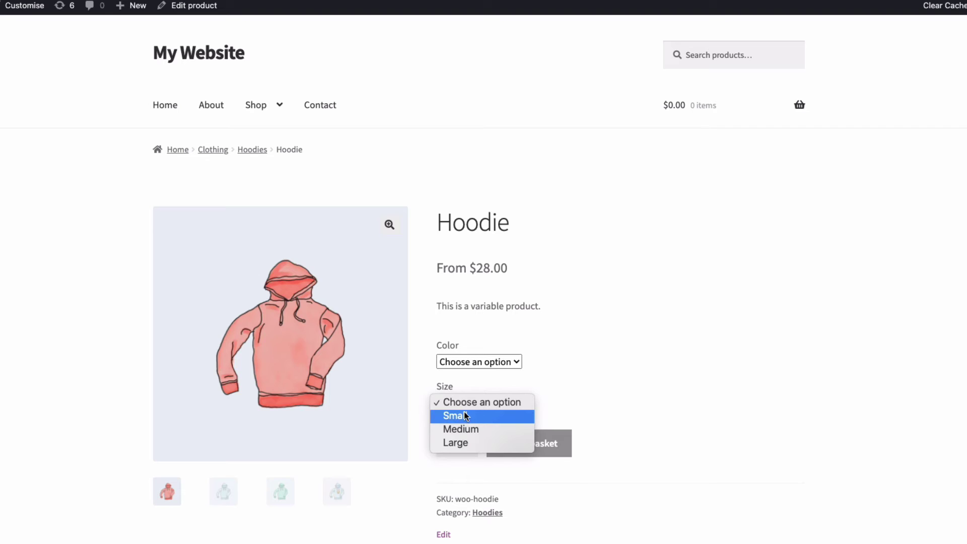
pyautogui.click(491, 363)
pyautogui.click(481, 363)
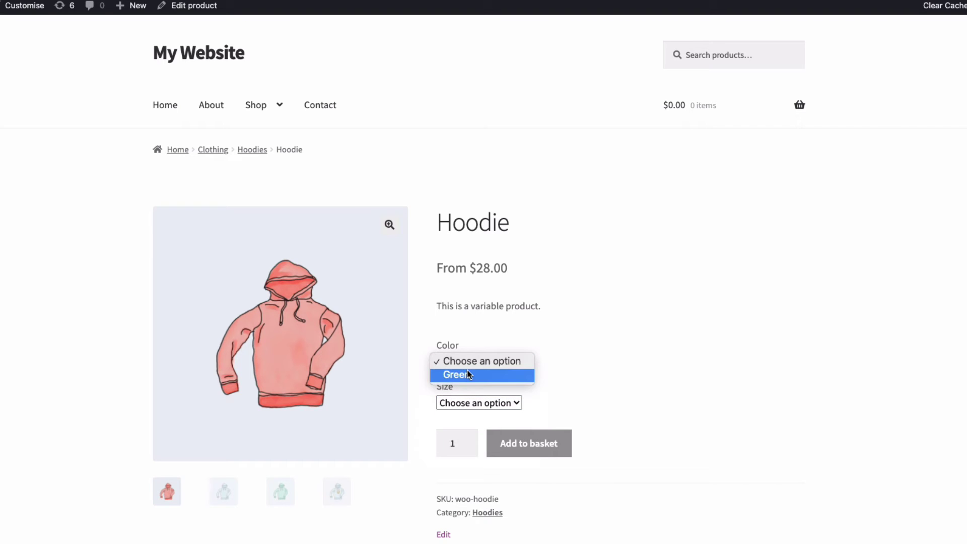
pyautogui.click(469, 374)
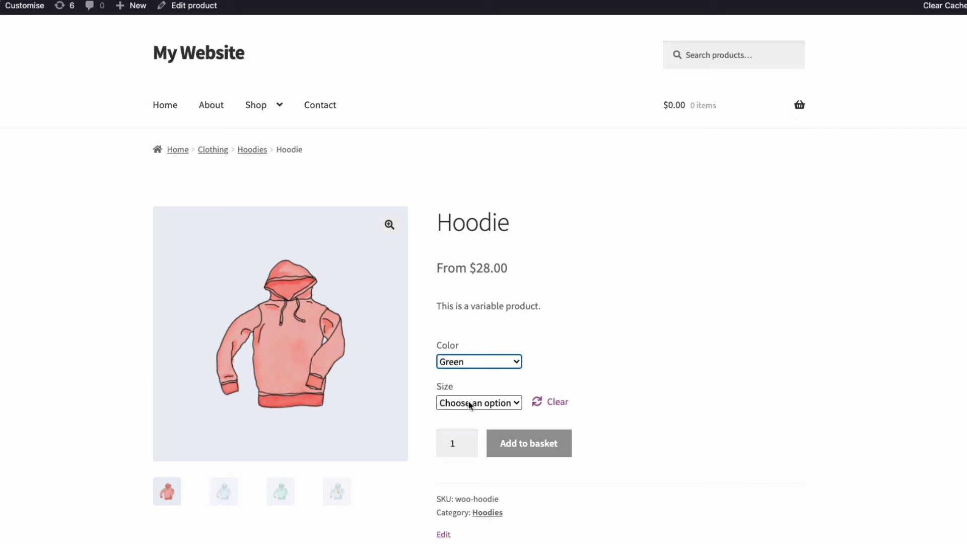
# Step: Pick Medium for the hoodie's $30.00 price, then view the course priced From $99.00
pyautogui.click(468, 401)
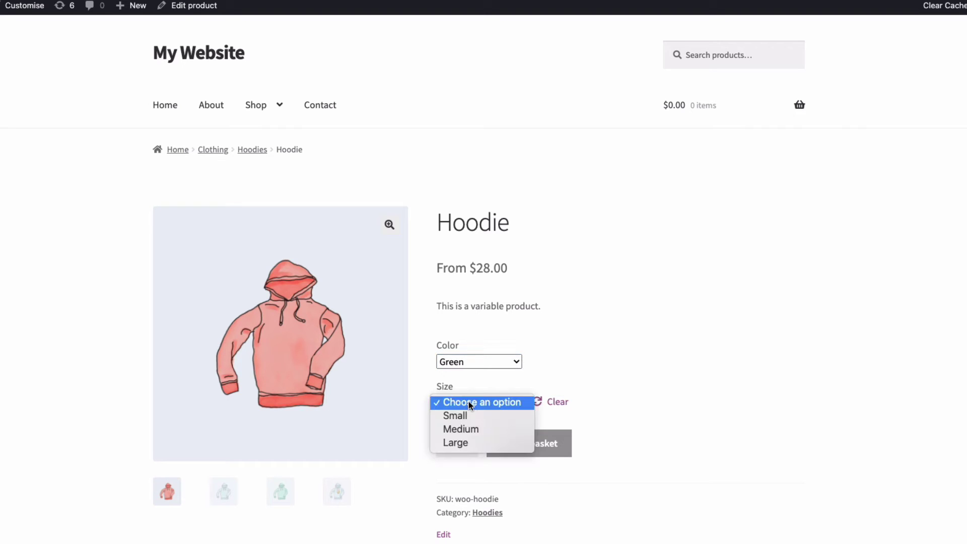
pyautogui.click(463, 428)
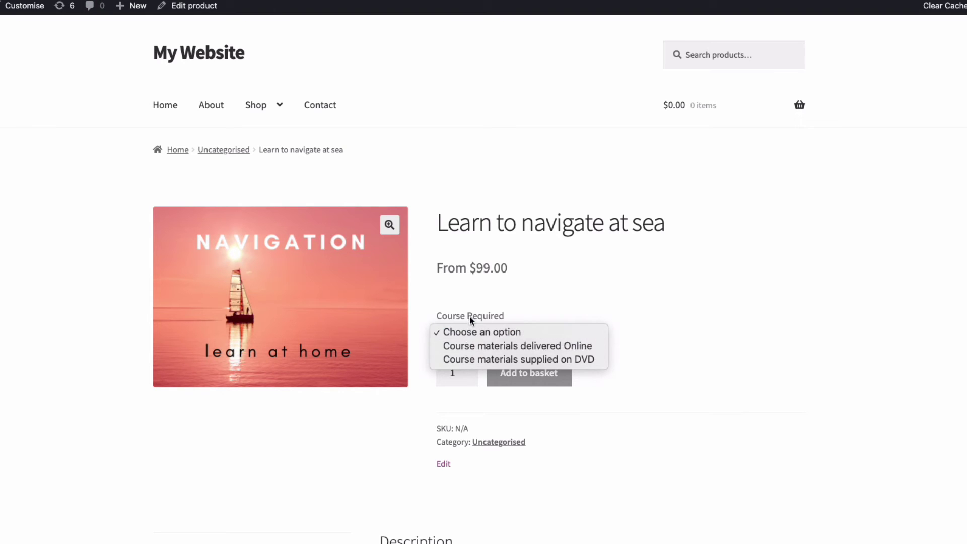
pyautogui.click(466, 298)
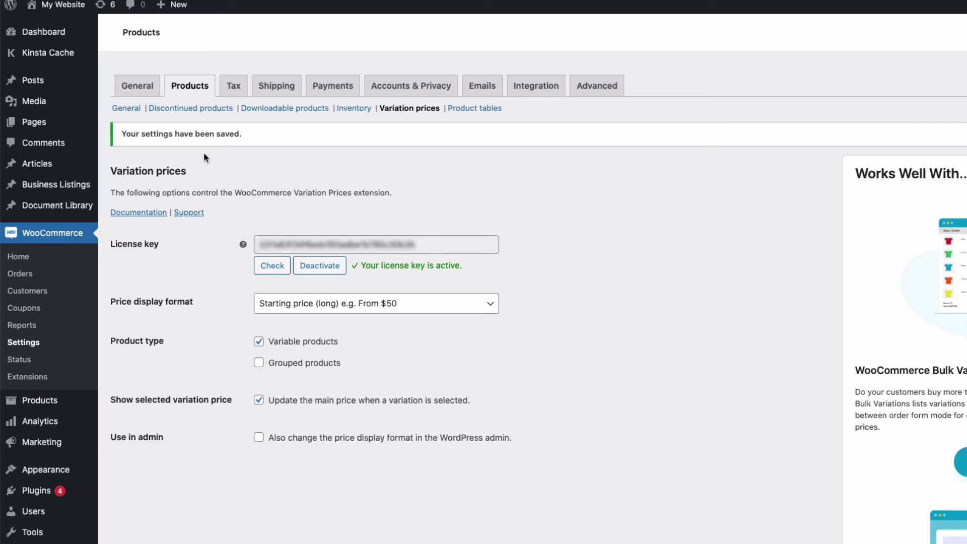
# Step: Set the price display format to List all variation prices
pyautogui.click(318, 302)
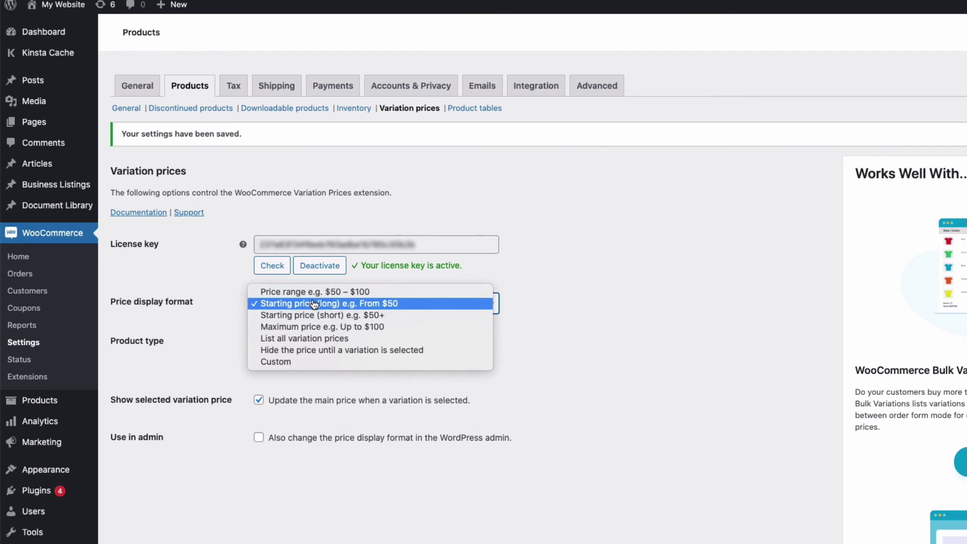
pyautogui.click(297, 338)
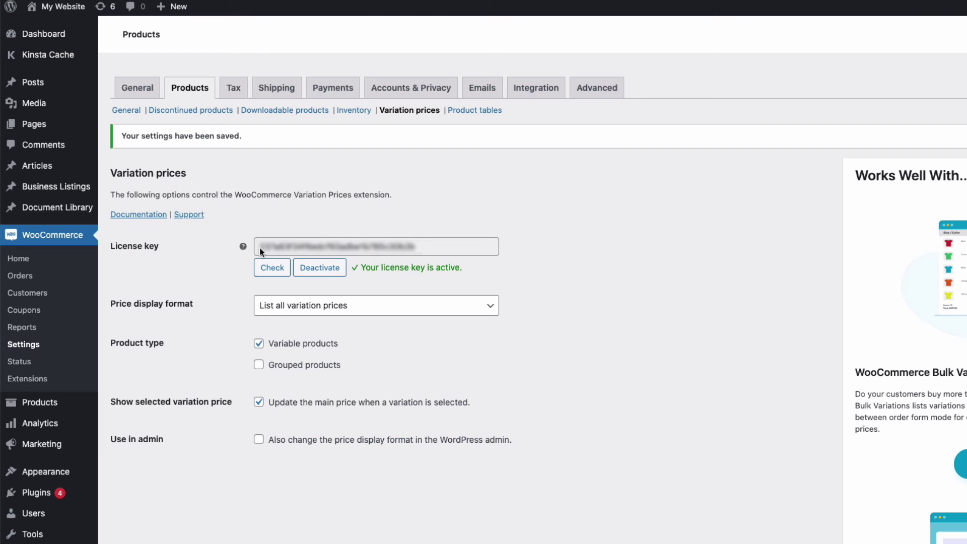
# Step: Set the format to Hide the price until a variation is selected and save
pyautogui.click(274, 306)
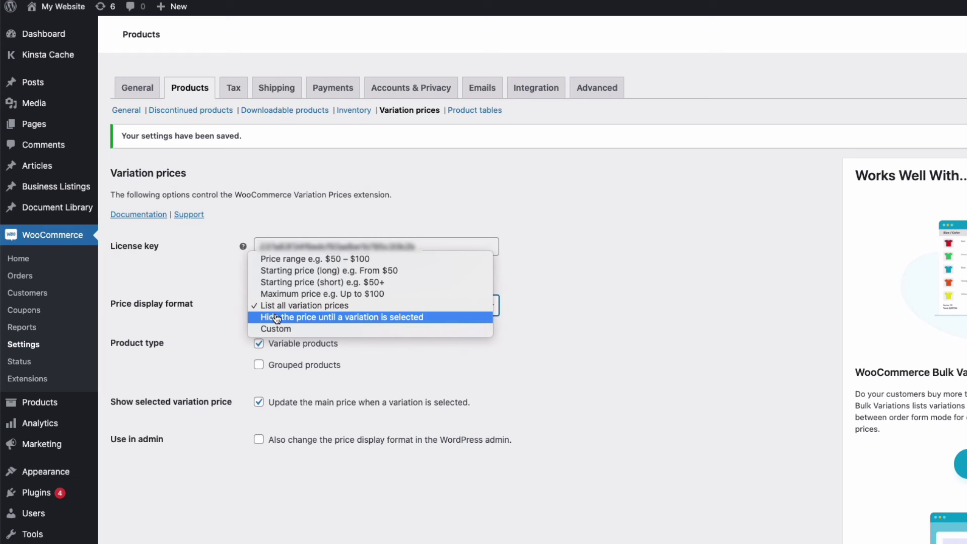
pyautogui.click(275, 316)
pyautogui.scroll(-3, 189, 512)
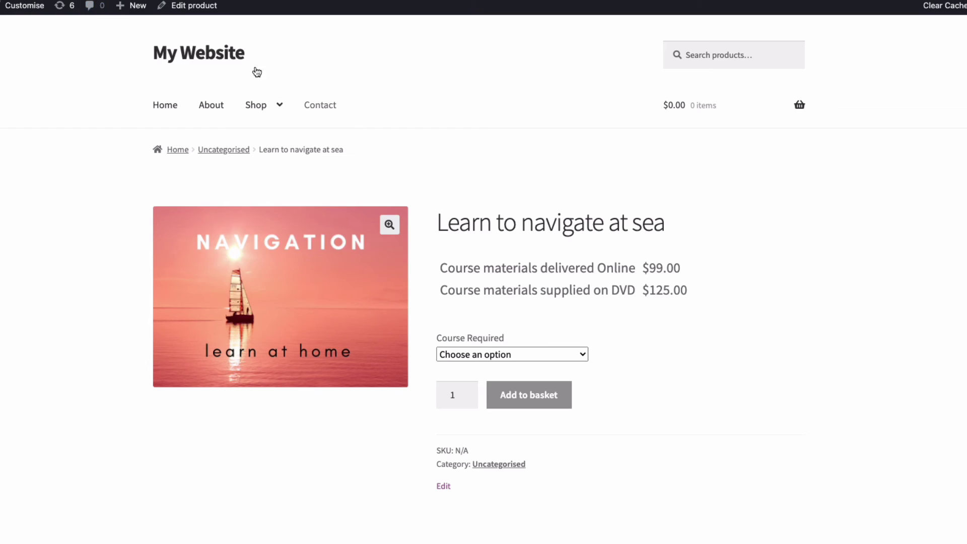
pyautogui.moveTo(2, 7)
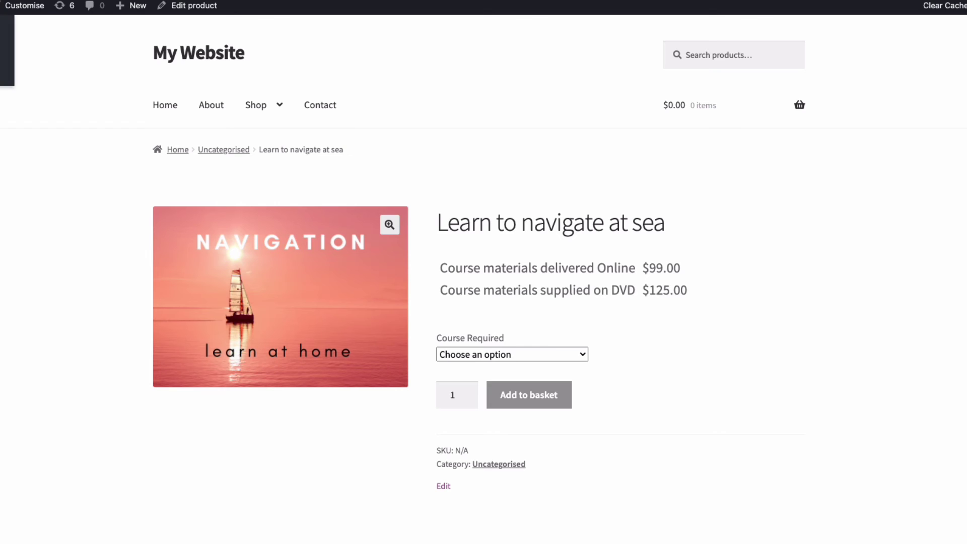
# Step: On the course page, pick DVD then Online course materials to reveal each price
pyautogui.click(475, 292)
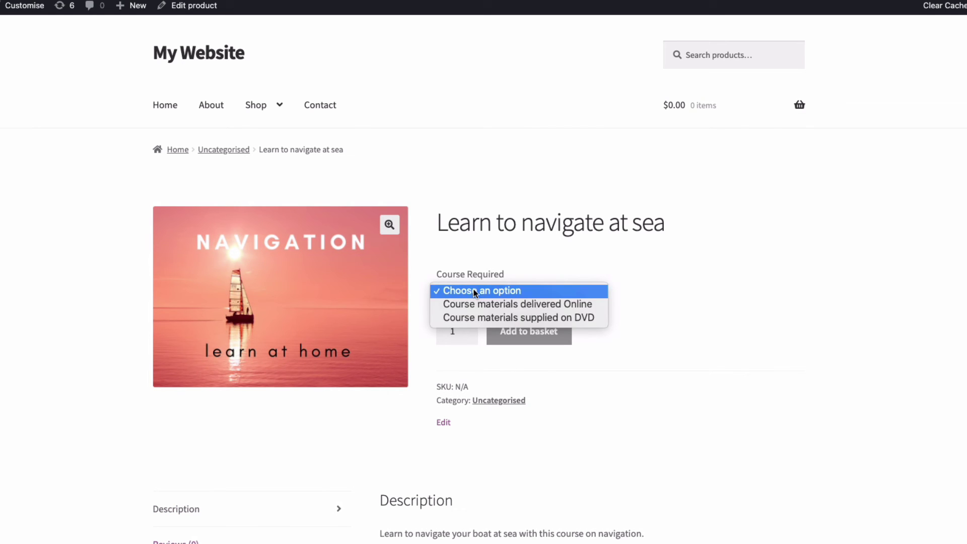
pyautogui.click(475, 316)
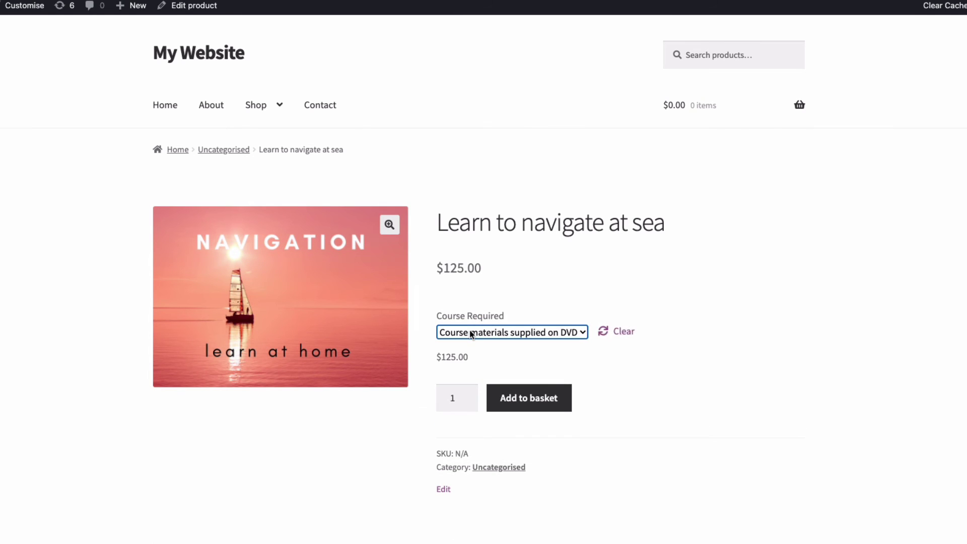
pyautogui.click(469, 330)
pyautogui.click(468, 323)
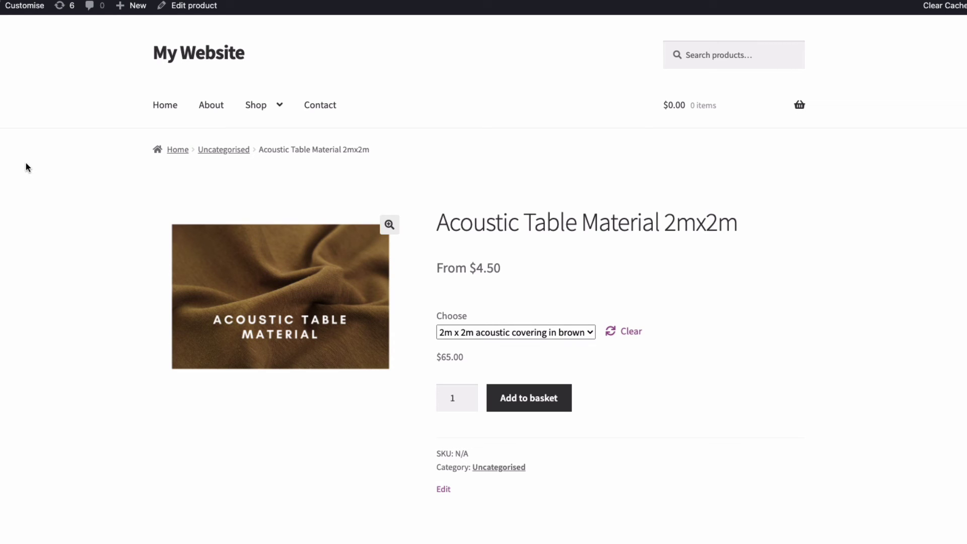
# Step: Set the price display format to Custom with %max% as the custom format
pyautogui.click(463, 334)
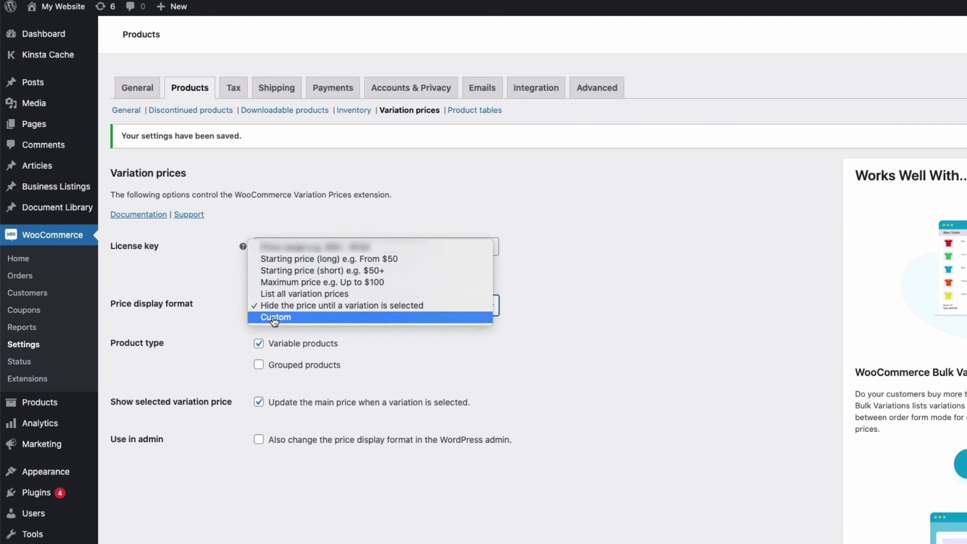
pyautogui.click(273, 318)
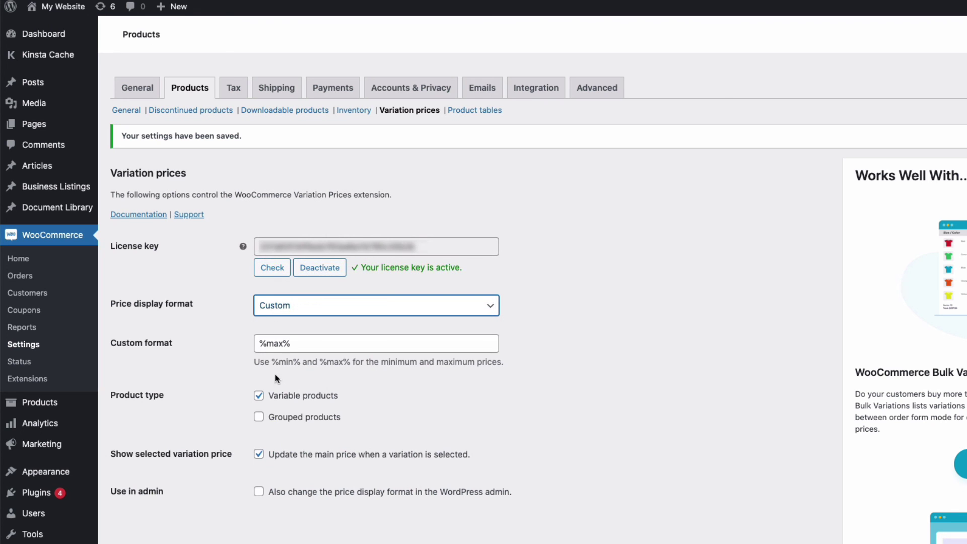
pyautogui.moveTo(291, 344); pyautogui.dragTo(234, 349)
pyautogui.click(197, 328)
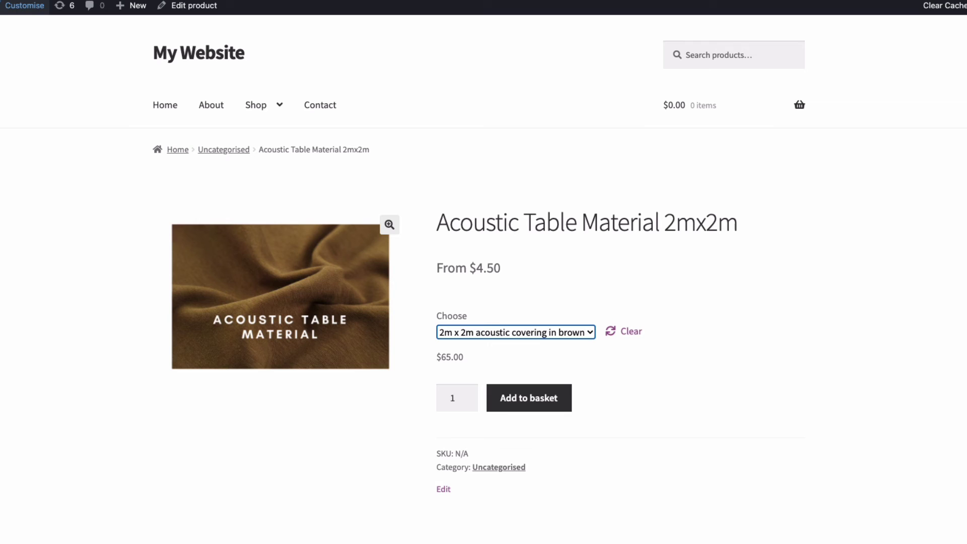
# Step: On the Acoustic Table Material page, choose Sample of material, priced $4.50
pyautogui.click(517, 298)
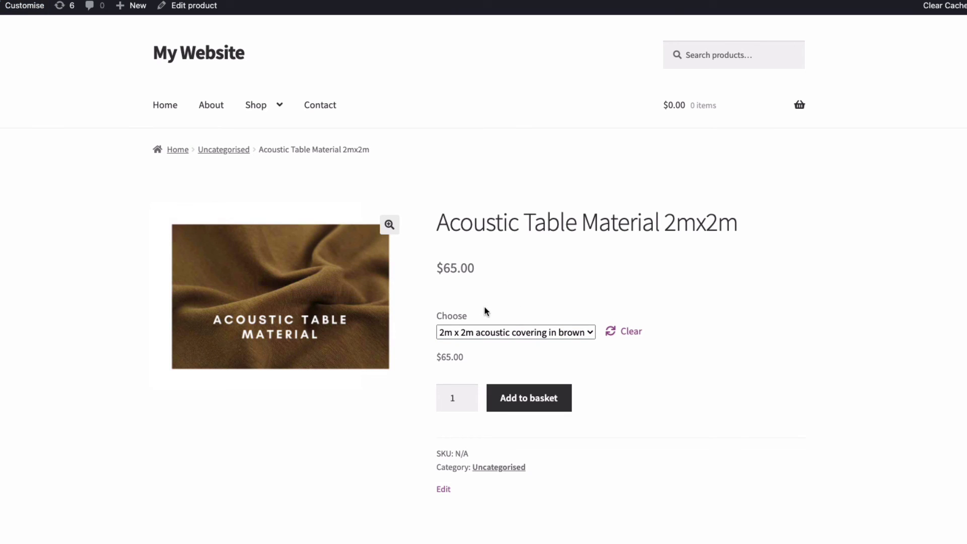
pyautogui.click(483, 332)
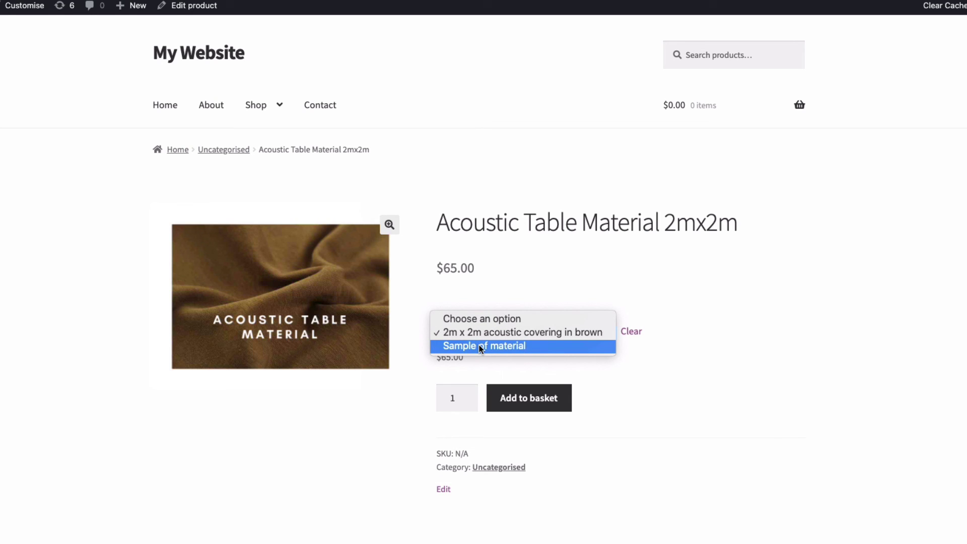
pyautogui.click(481, 346)
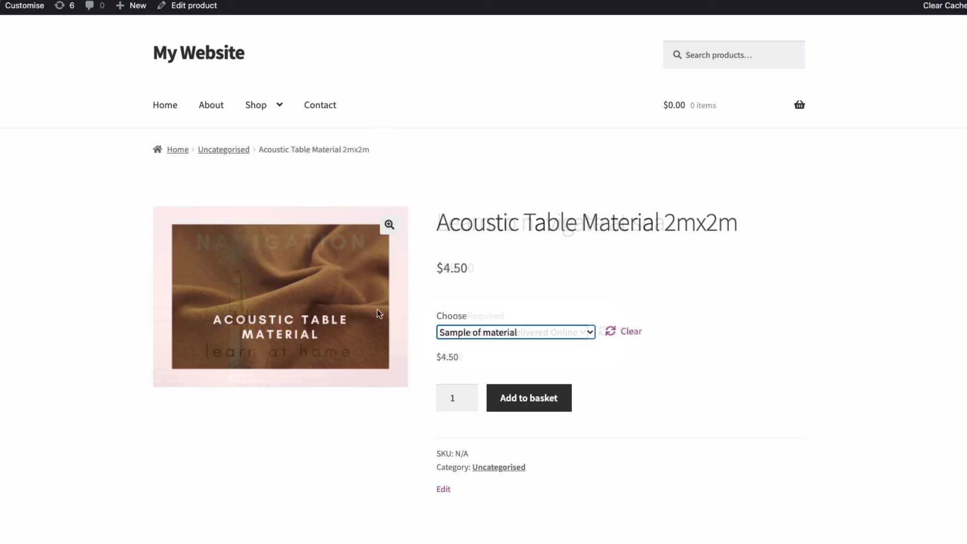
# Step: In Course Required, pick DVD ($125.00), then Online course materials ($99.00)
pyautogui.click(508, 334)
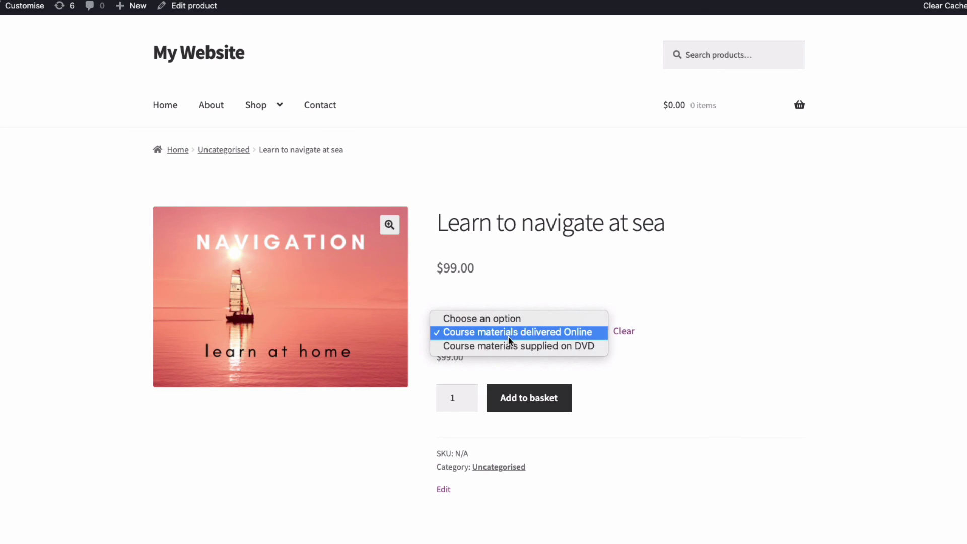
pyautogui.click(508, 340)
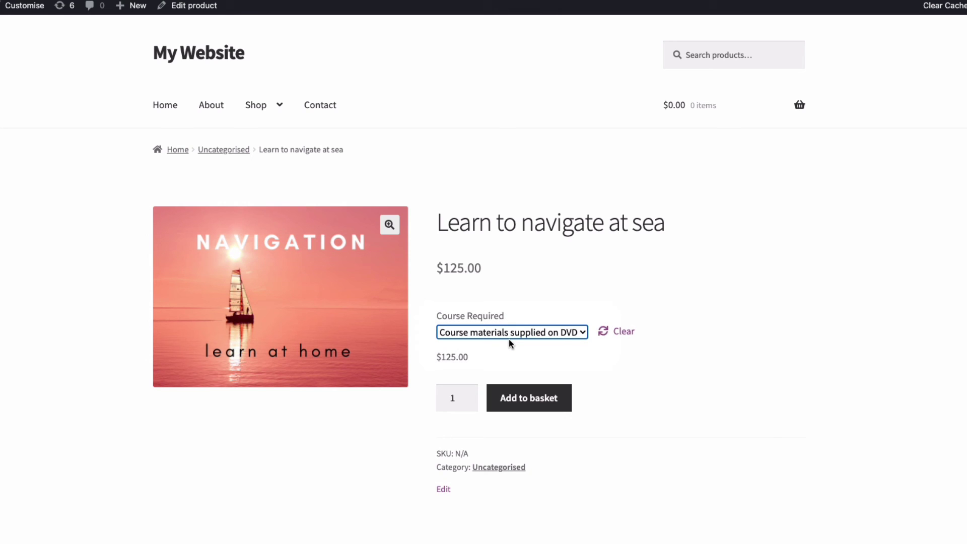
pyautogui.click(507, 334)
pyautogui.click(506, 323)
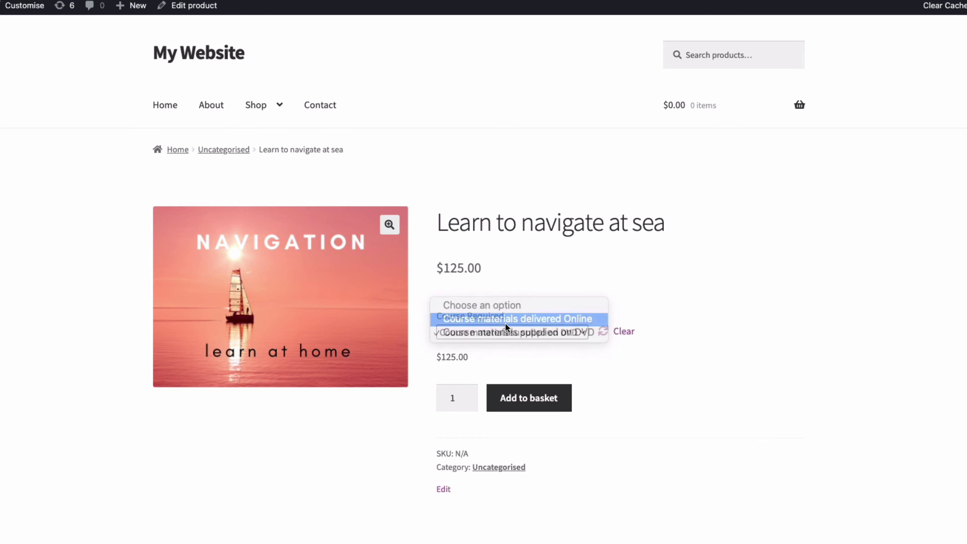